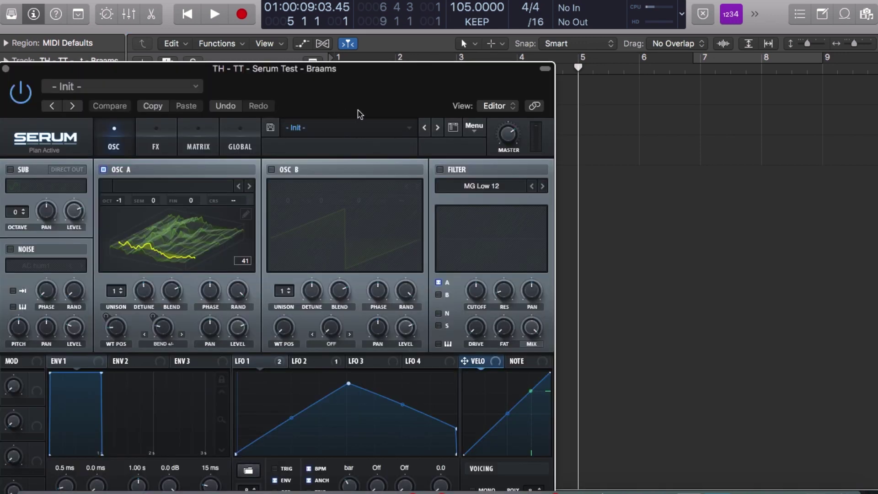
Audition the existing Braams patch with Musical Typing, playing notes in octave C1 and one octave lower at C0.
left_click_drag(346, 100, 541, 10)
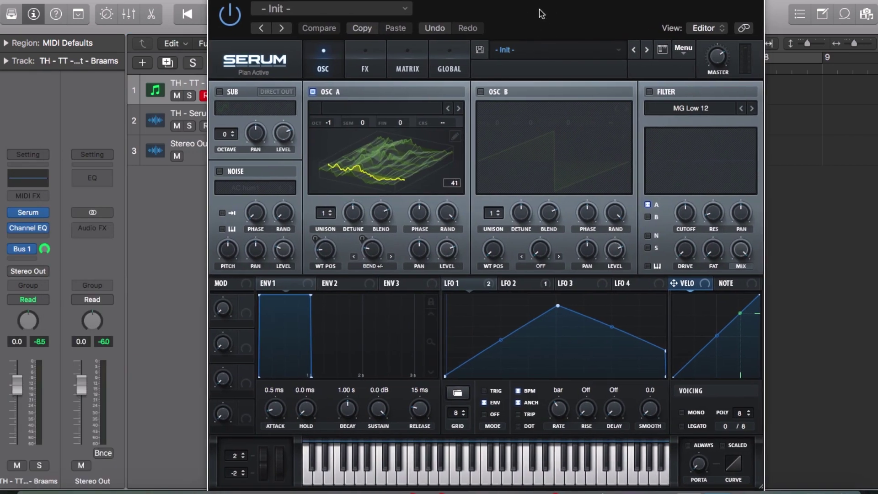
key("super+k")
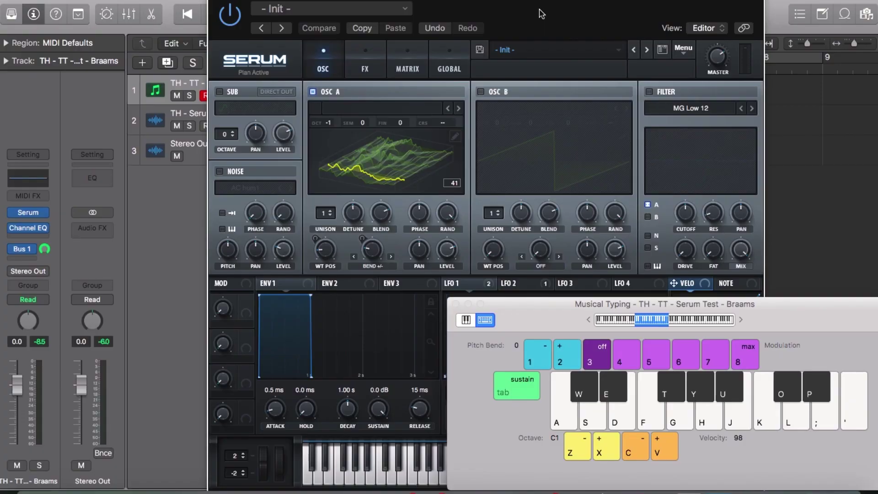
key("s")
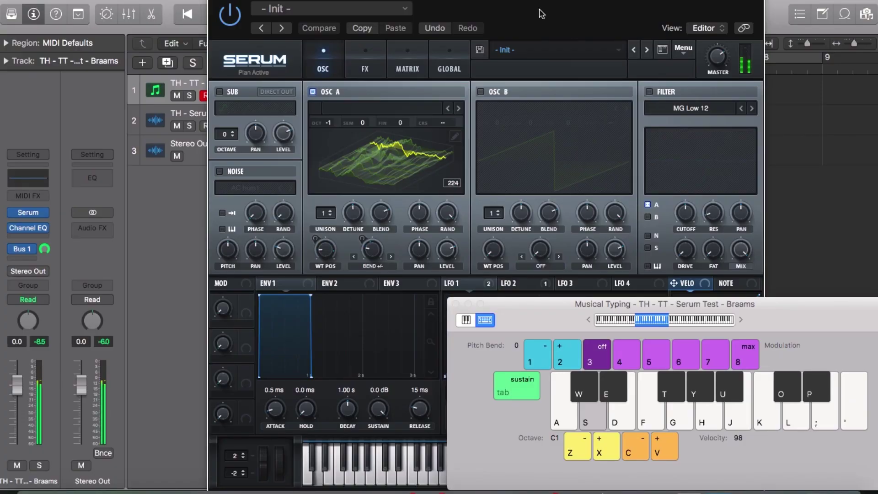
key("s")
key("s")
key("z")
key("j")
key("h")
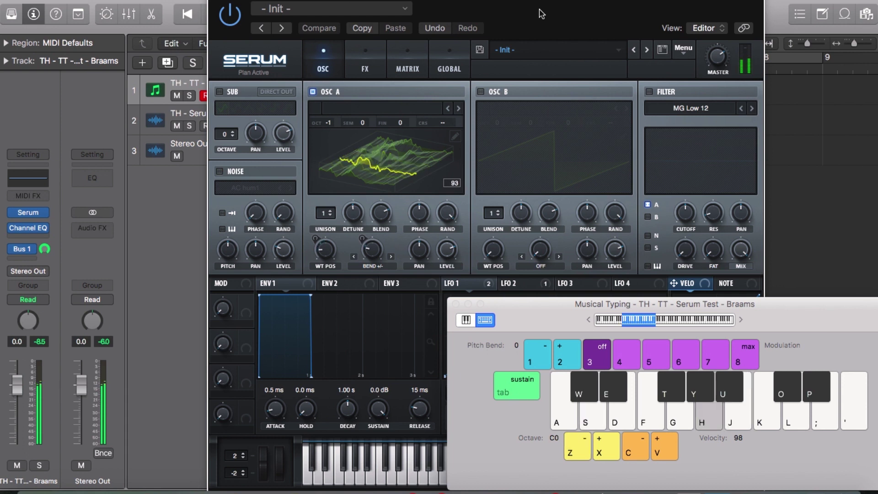
key("x")
key("s")
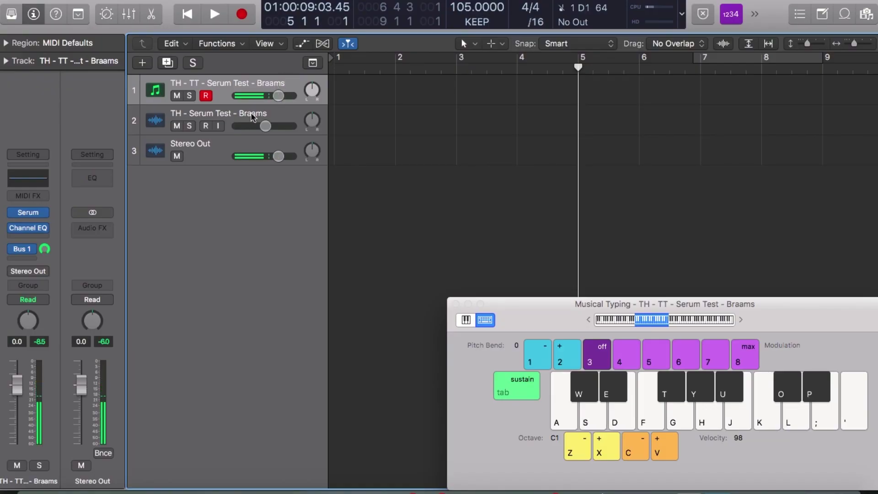
Try adjusting oscillator A's unison in the existing Braams patch while playing low notes.
left_click(296, 109)
key("Up")
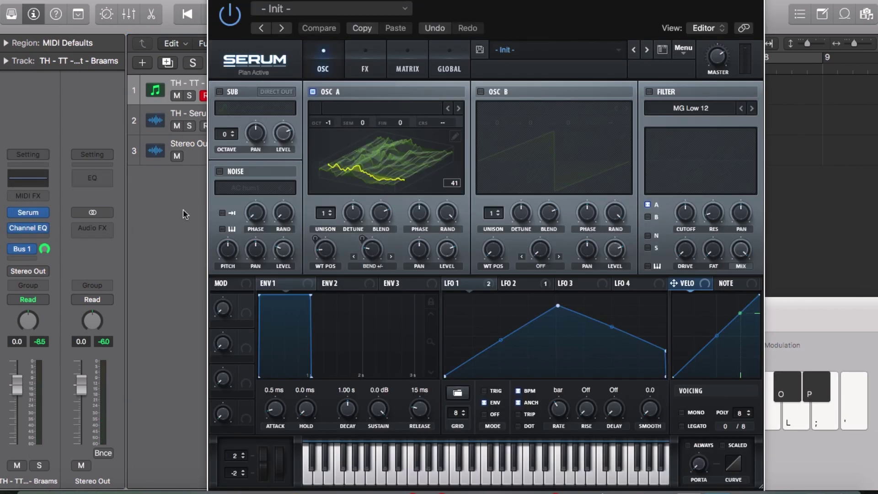
key("s")
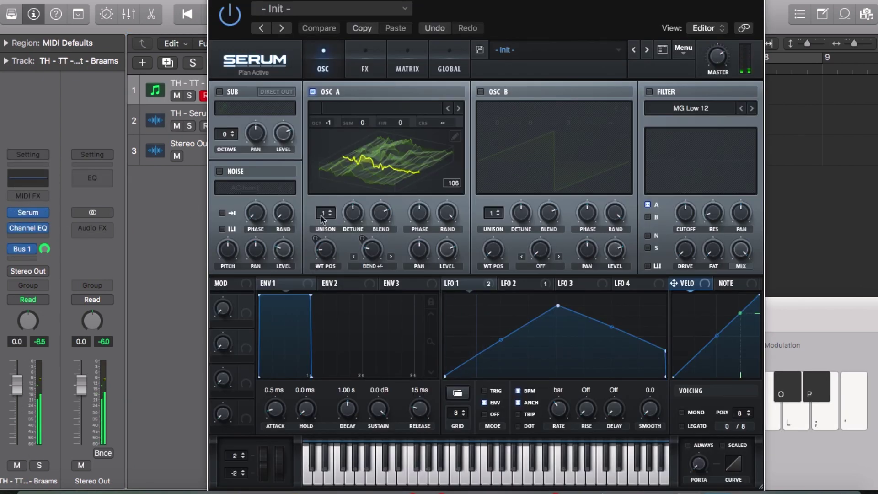
left_click_drag(331, 212, 349, 253)
key("s")
key("a")
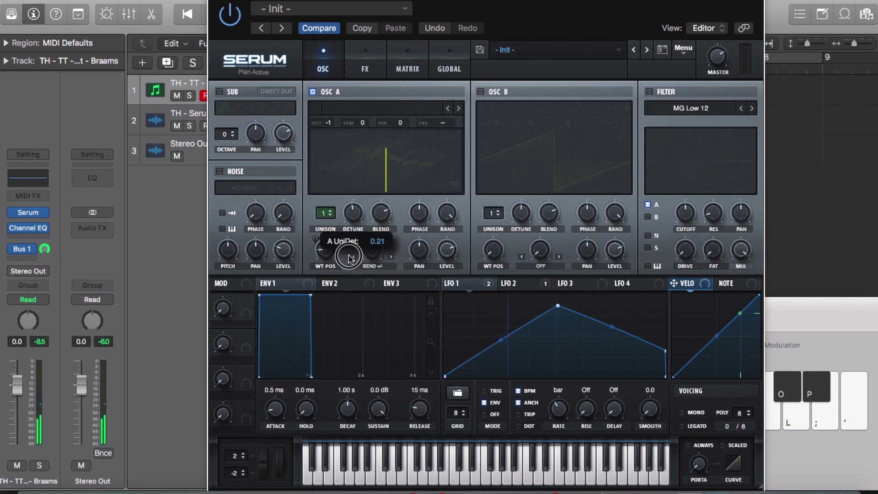
left_click_drag(433, 18, 779, 19)
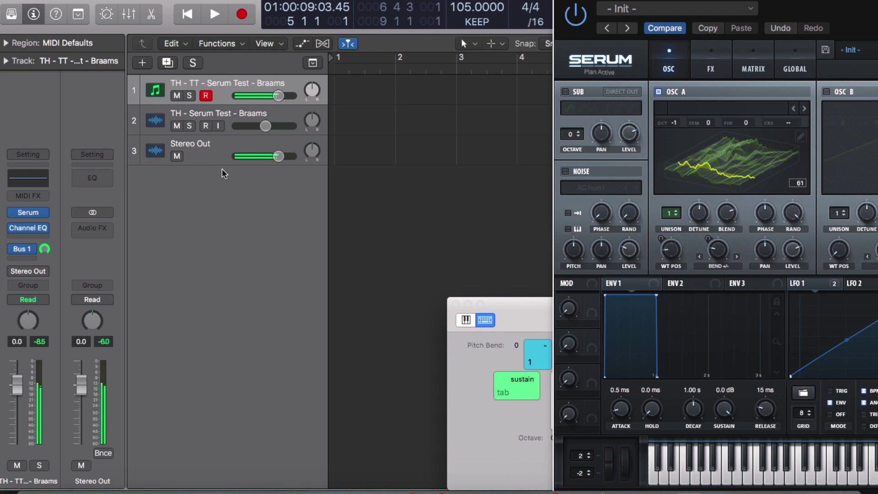
left_click(452, 303)
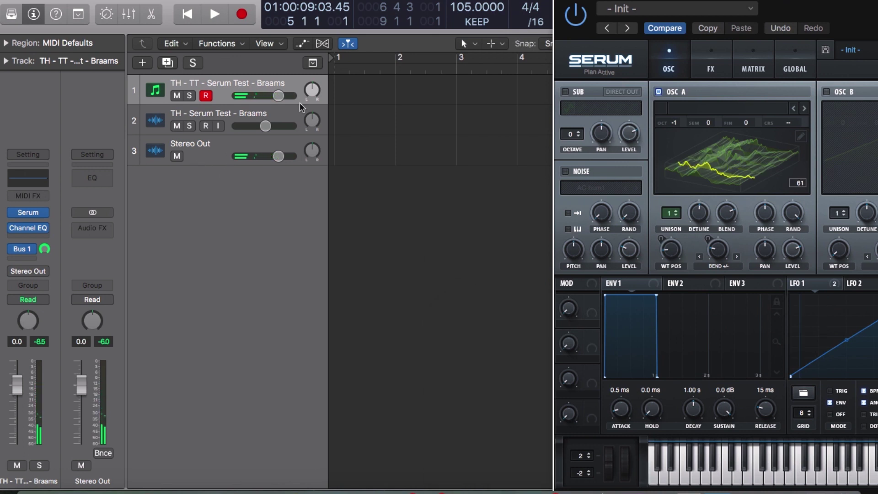
key("a")
left_click(274, 118)
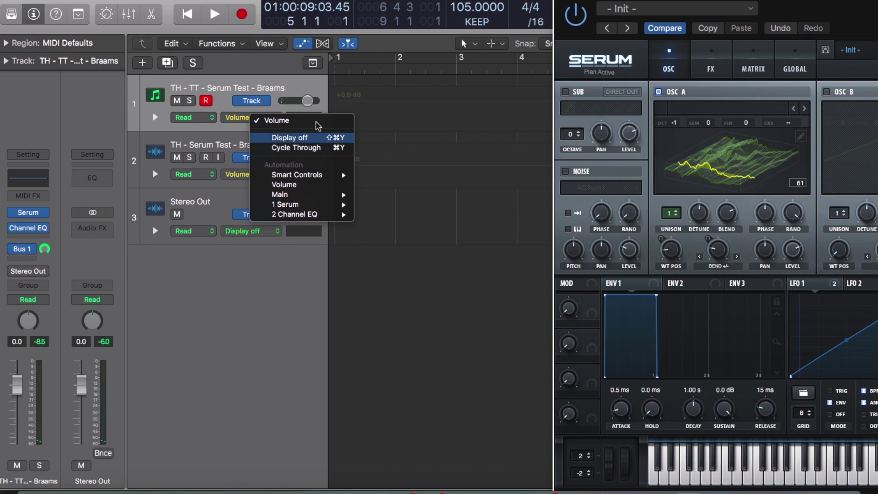
left_click(237, 89)
key("a")
Reopen Musical Typing with the Serum window back in view and play D and G notes in octave C1.
left_click_drag(876, 8, 387, 8)
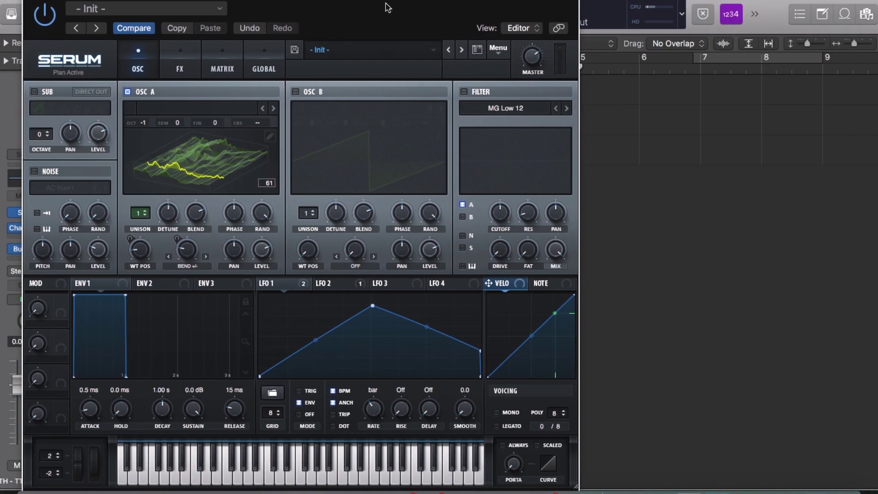
key("super+k")
key("s")
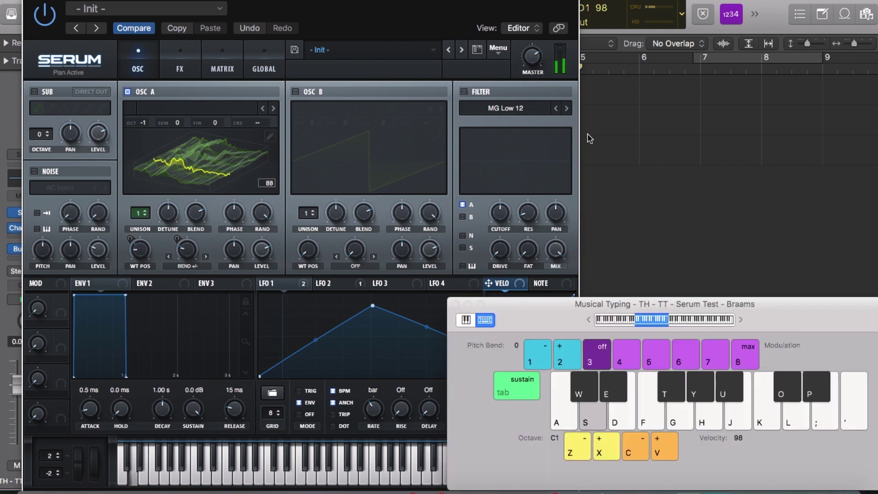
key("s")
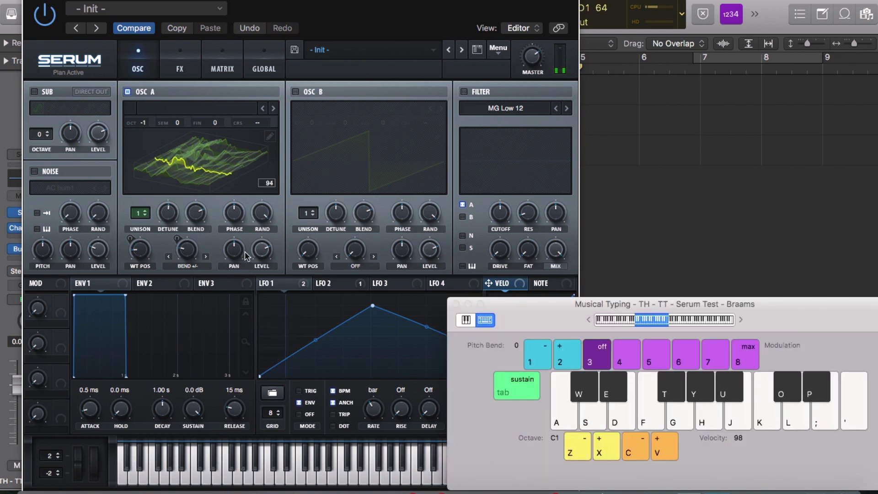
key("g")
key("s")
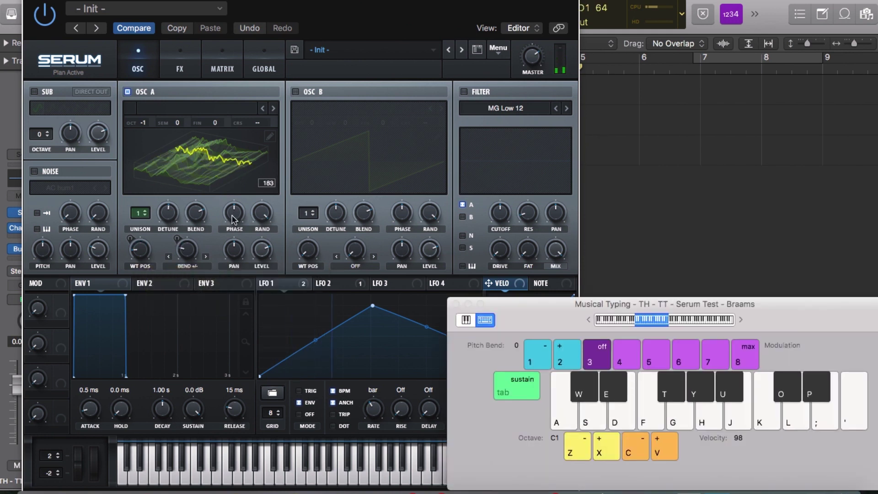
key("s")
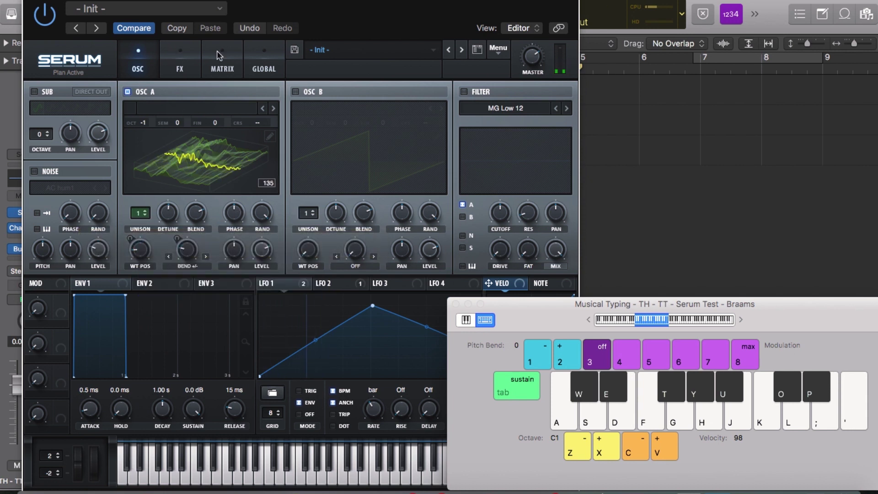
View the Braams patch's effects page, return to its oscillators and close the Serum window.
left_click(186, 54)
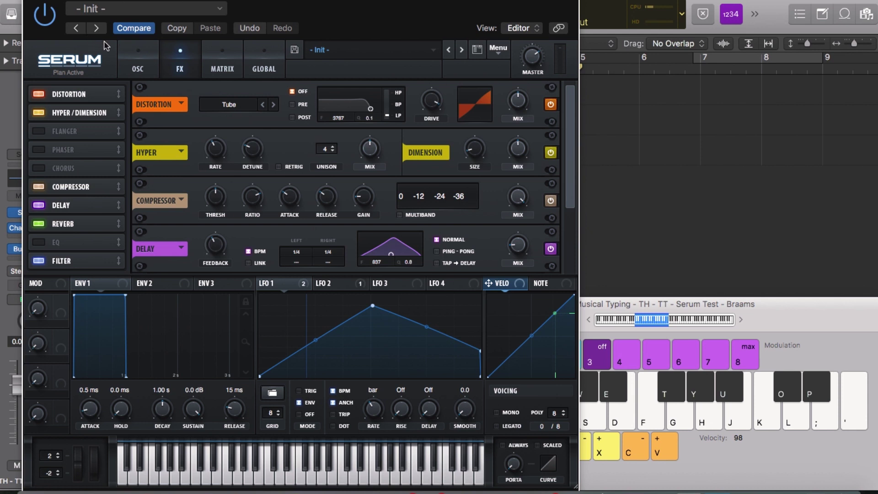
left_click(138, 53)
key("super+w")
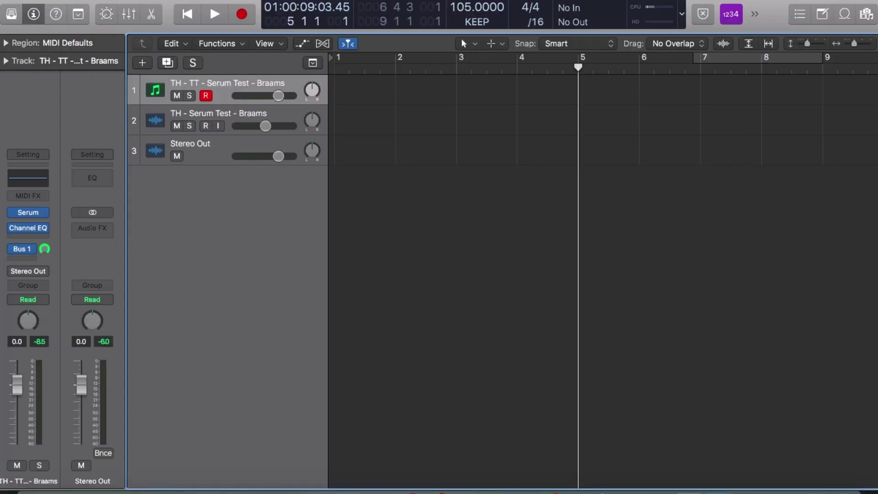
Create a new software instrument track above Stereo Out and name it "Serum - Braam".
left_click(209, 2)
left_click(208, 19)
left_click_drag(219, 117, 224, 167)
double_click(195, 139)
type("Serum")
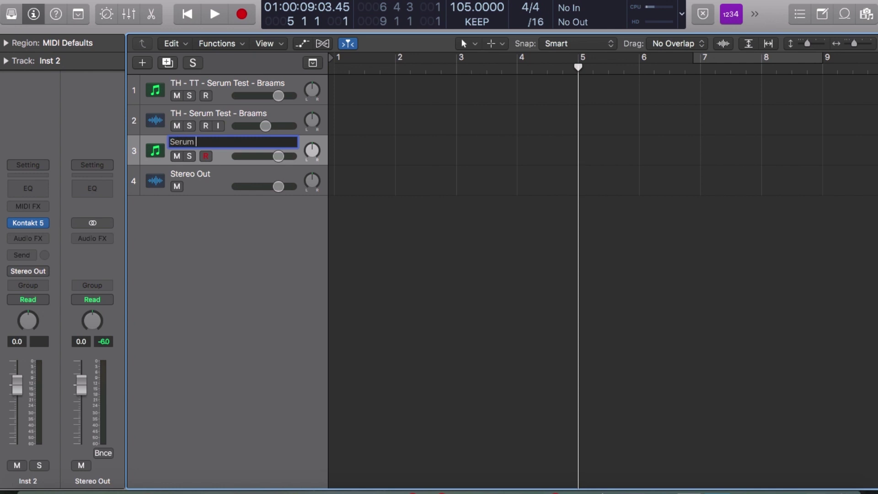
type(" - Braam")
key("Return")
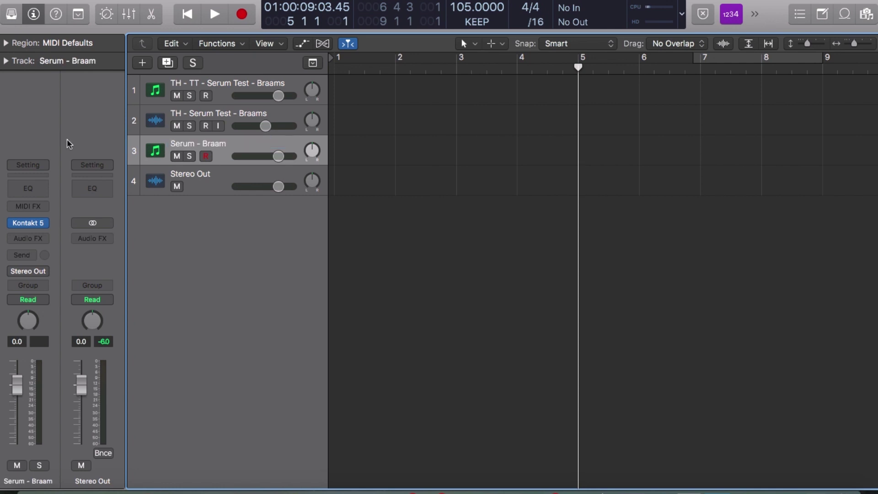
Replace Kontakt 5 on the Serum - Braam track with Xfer Records' Serum as the instrument.
left_click(42, 227)
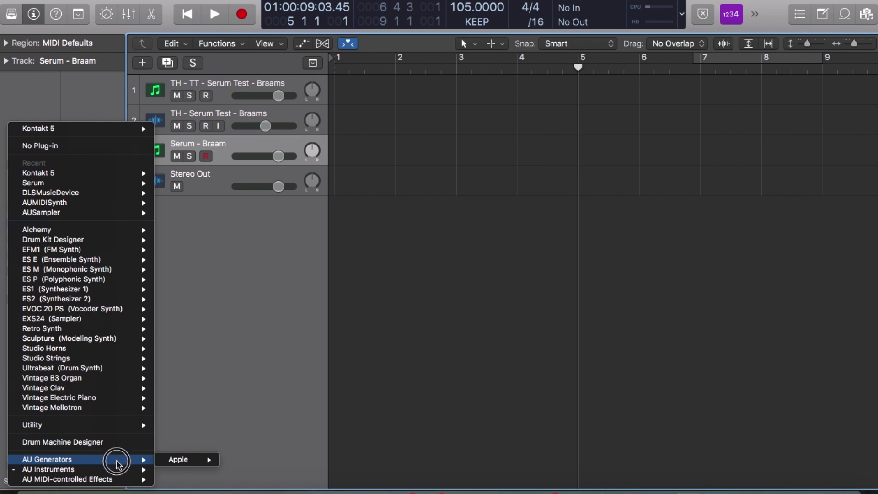
mouse_move(118, 470)
mouse_move(215, 478)
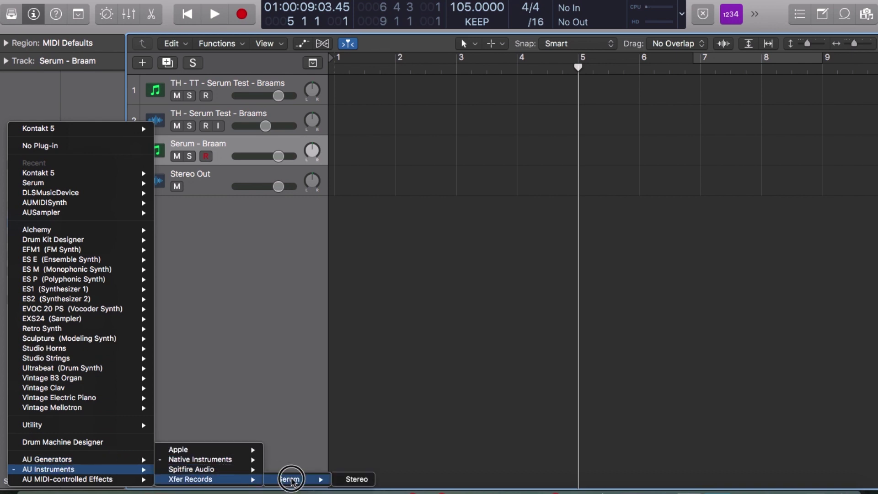
left_click(288, 478)
Play a D on Serum's default patch with Musical Typing and place the keyboard window clear of the synth.
key("super+k")
key("s")
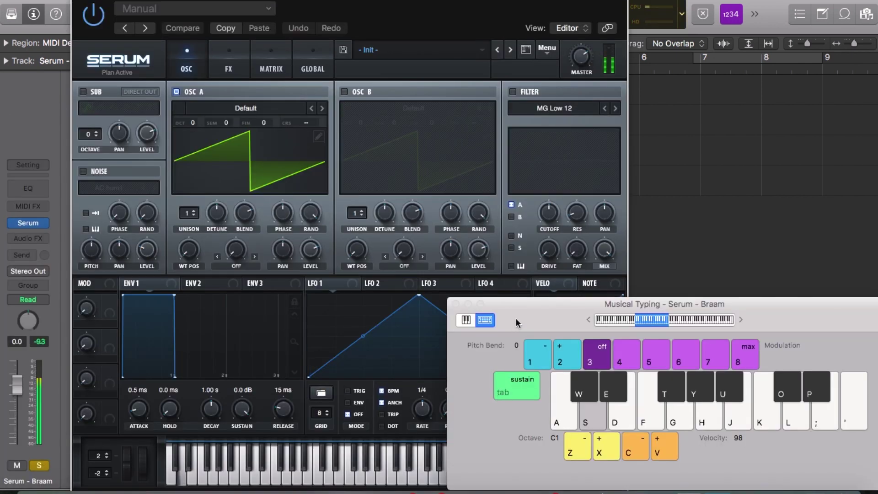
left_click(537, 287)
left_click(718, 304)
left_click_drag(513, 303, 847, 301)
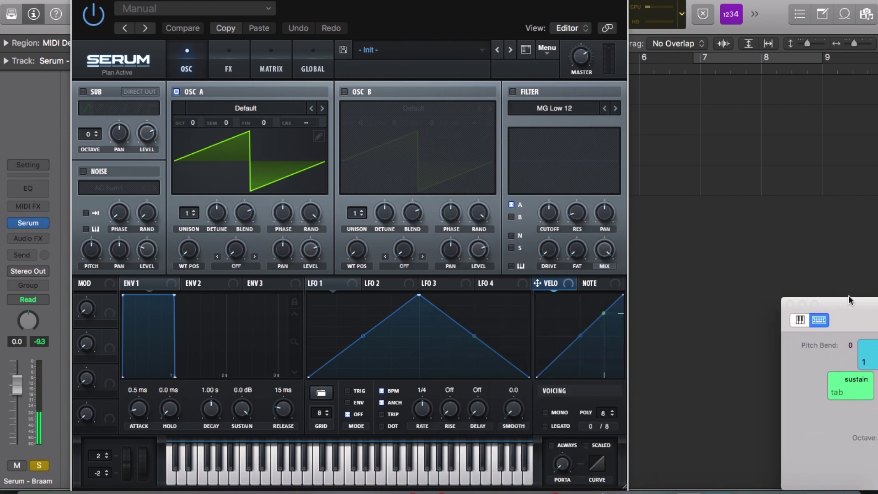
Try six unison voices on oscillator A and return the unison to 1.
left_click_drag(184, 212, 189, 171)
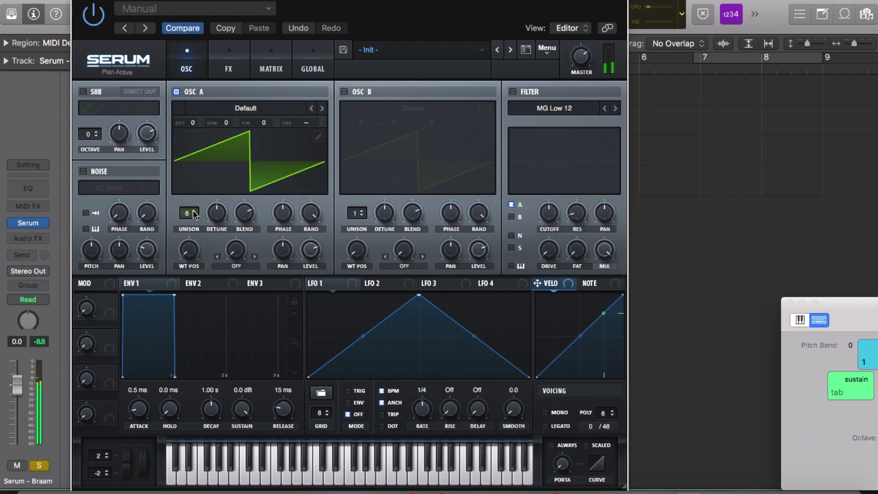
left_click_drag(192, 211, 195, 235)
left_click_drag(196, 268, 198, 275)
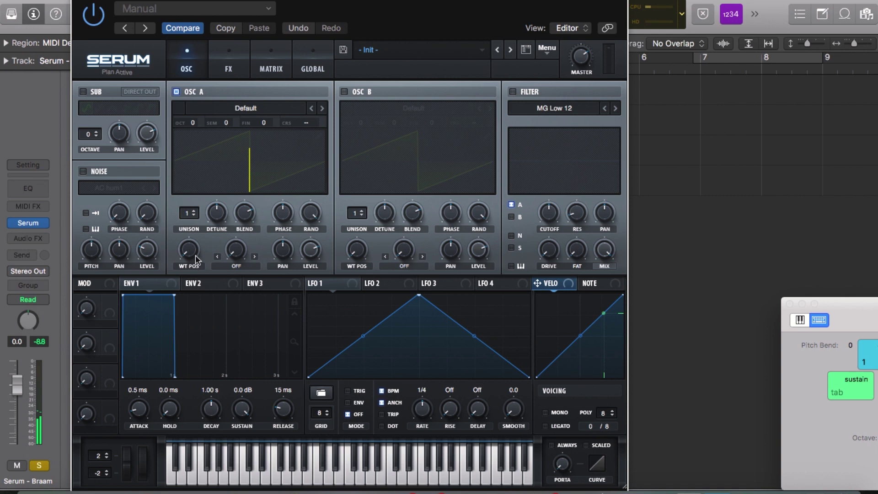
key("s")
Record a low-note MIDI part on the Serum - Braam track starting at bar 5 while trying out oscillator A's unison.
left_click(81, 1)
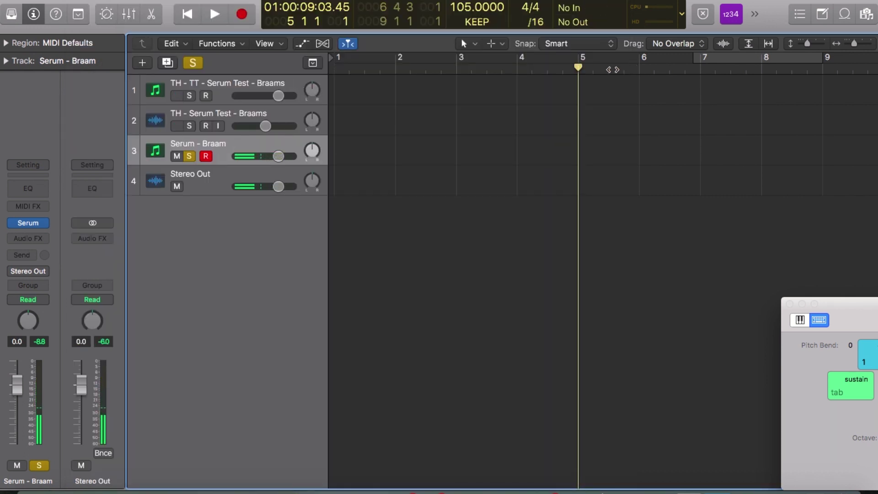
key("space")
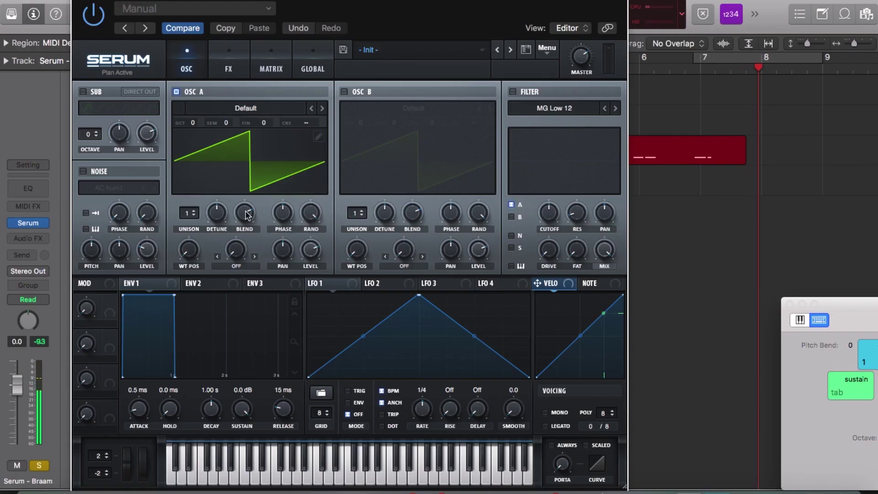
left_click_drag(189, 212, 194, 250)
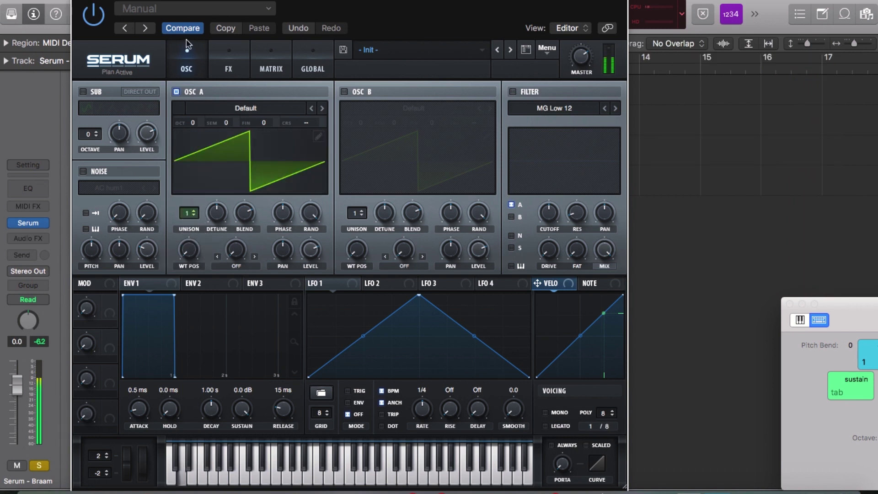
left_click(84, 1)
Play back the recorded Serum - Braam region and stop playback.
scroll(637, 149, "left", 5)
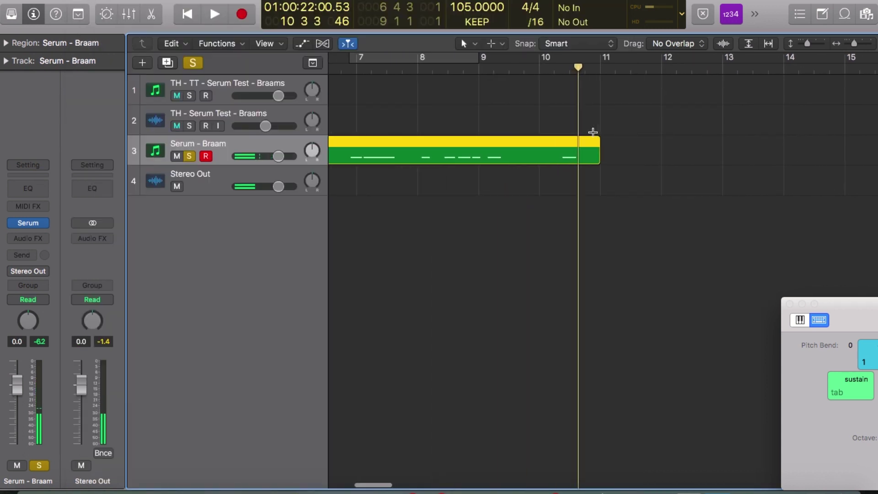
key("space")
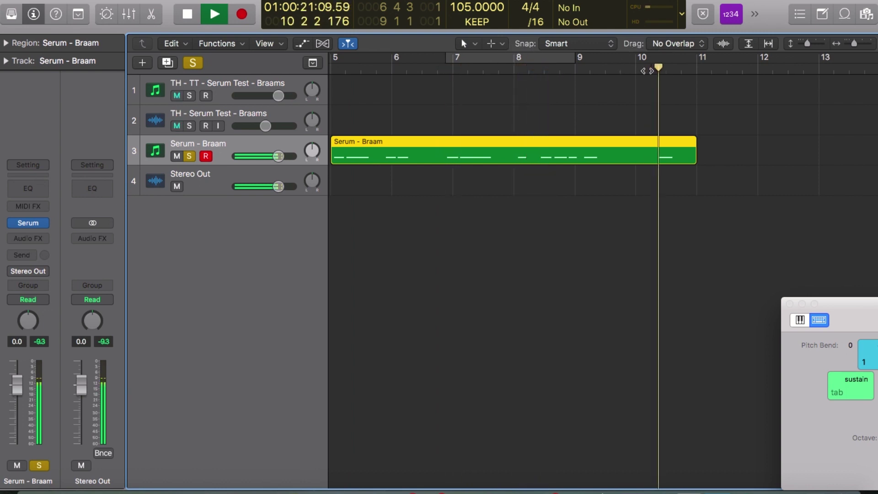
key("space")
scroll(354, 78, "left", 3)
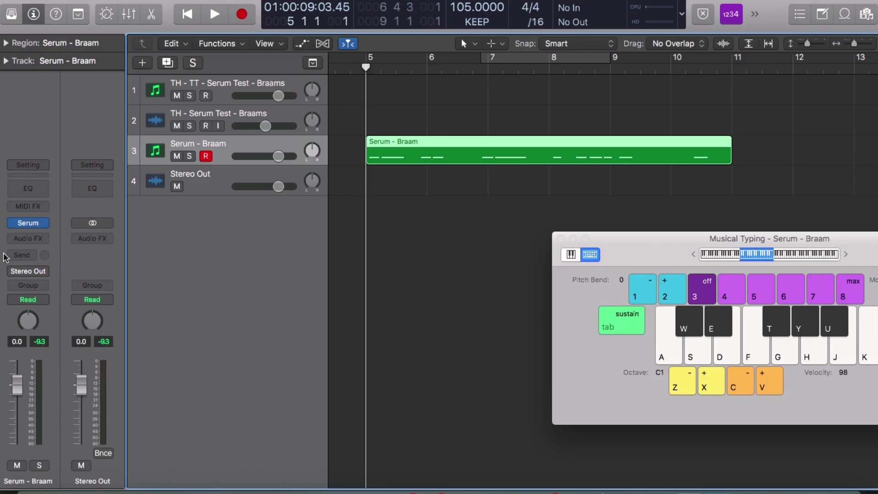
Give the Serum - Braam track a Bus 2 send with its level raised fully, clearing the initial send in the first slot.
left_click_drag(26, 257, 124, 97)
left_click_drag(44, 250, 32, 119)
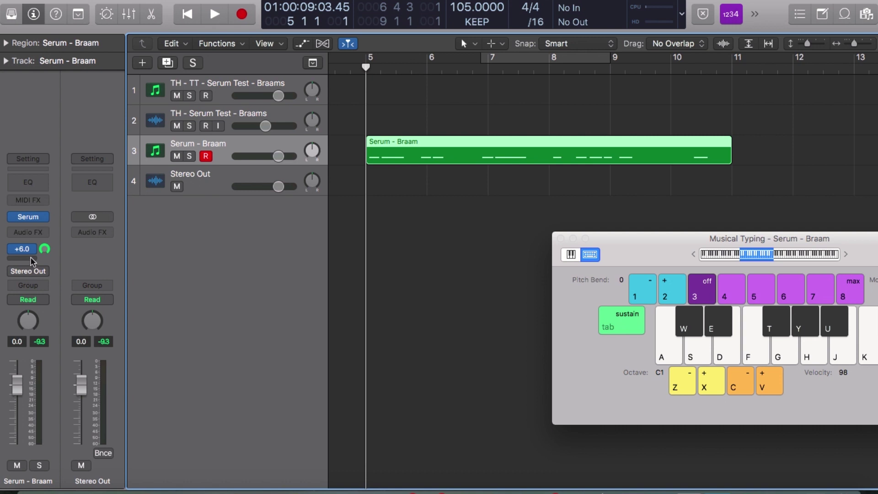
left_click_drag(31, 255, 109, 108)
left_click_drag(22, 236, 51, 291)
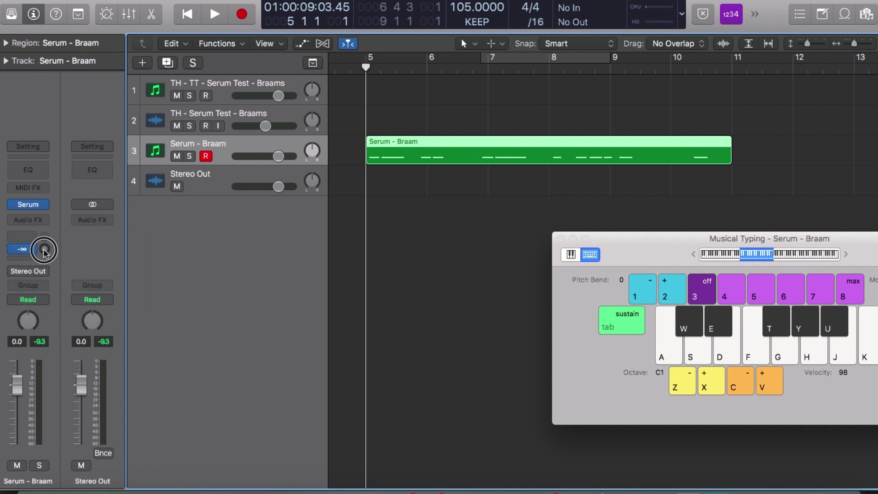
left_click_drag(44, 250, 44, 60)
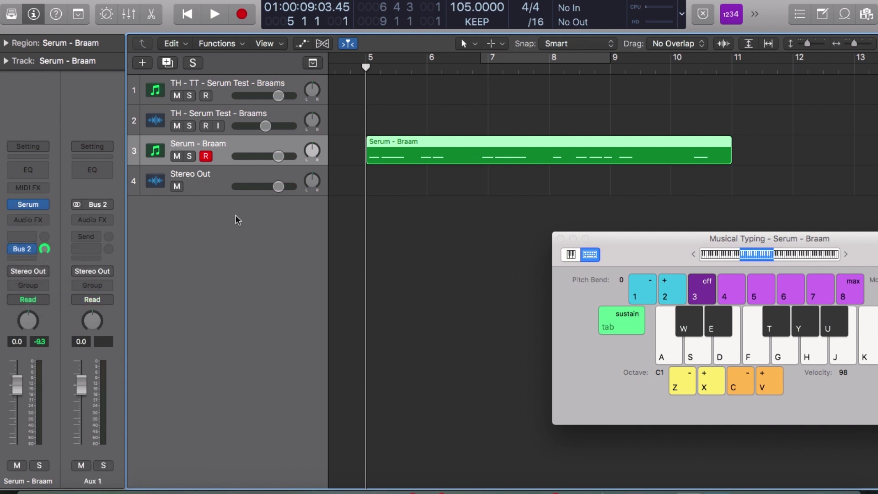
Add a new audio track below Serum - Braam and set its input to Bus 2.
left_click(149, 1)
left_click(166, 2)
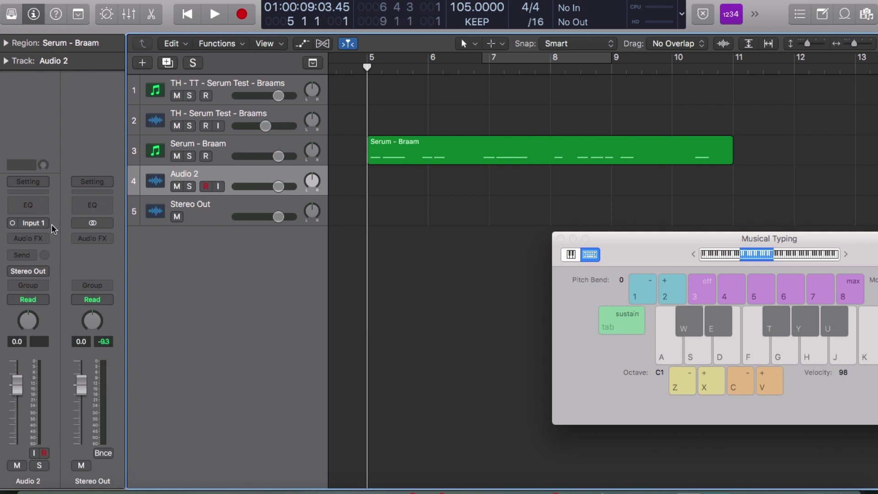
left_click(48, 224)
mouse_move(55, 267)
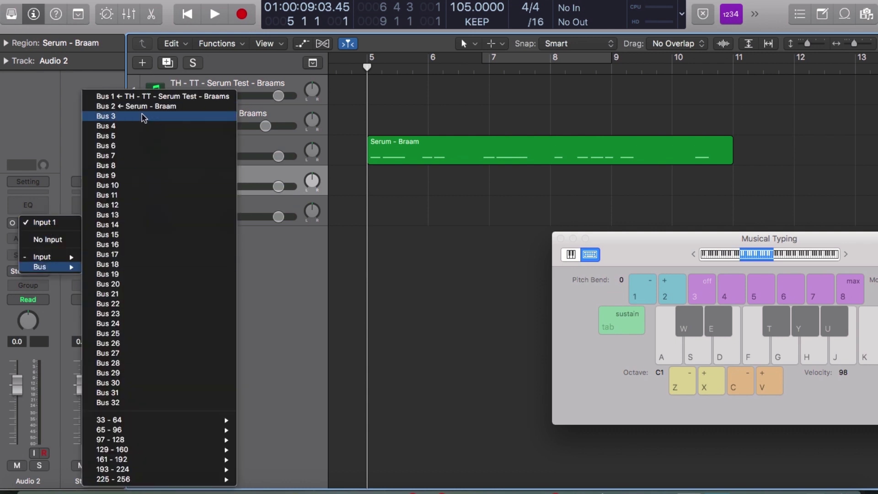
left_click(170, 117)
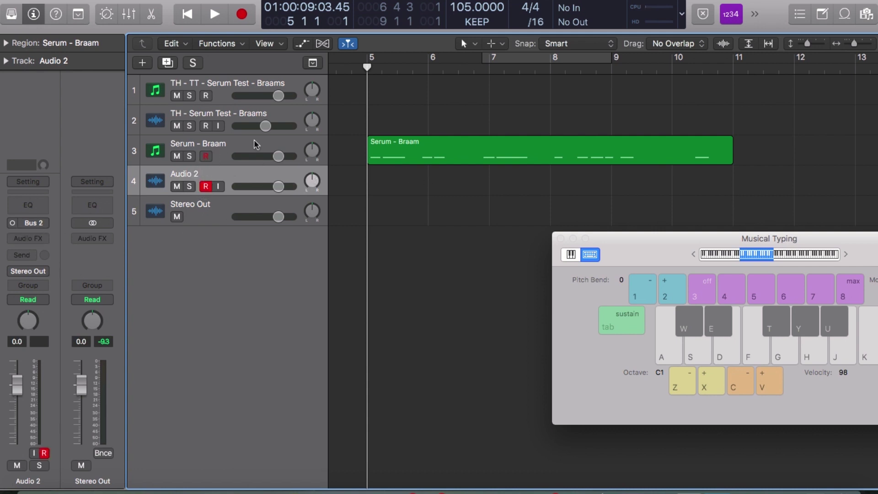
Delete the existing Serum - Braam MIDI region and open that track's Serum plugin, placing its window clear of the track headers.
left_click(394, 149)
key("Delete")
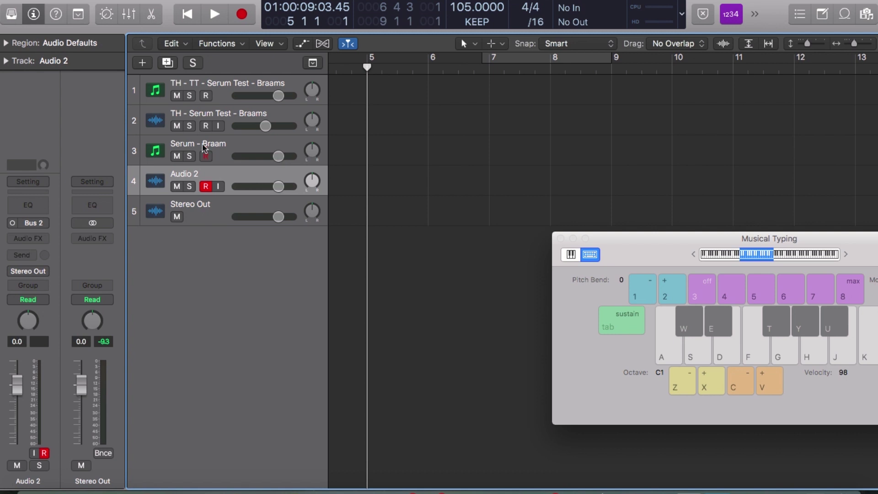
left_click(203, 149)
left_click(32, 206)
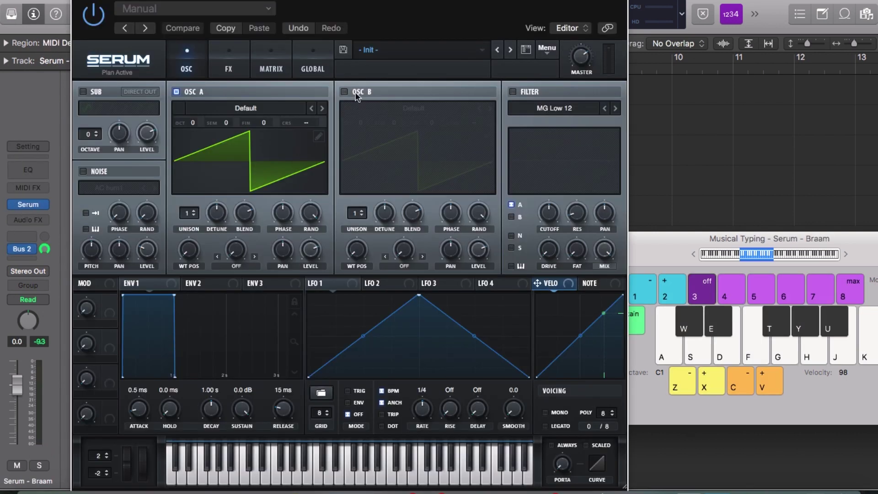
left_click_drag(391, 27, 647, 14)
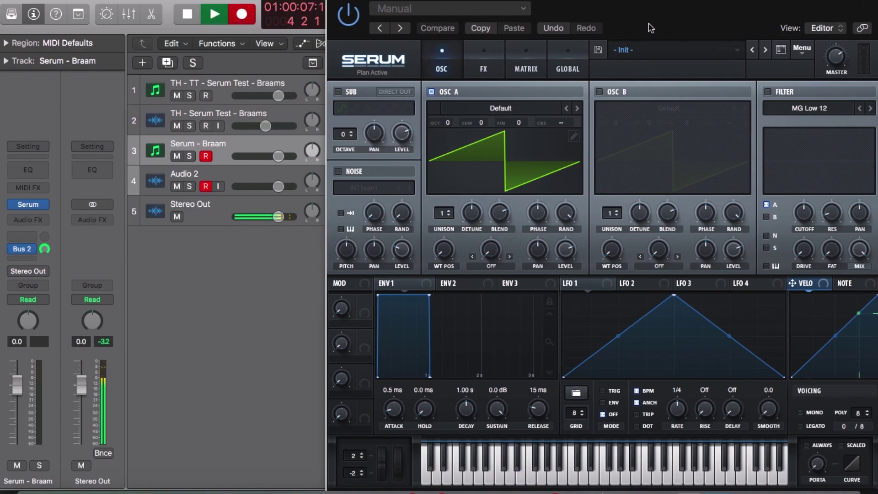
Record low notes onto the Serum - Braam and Audio 2 tracks together from bar 5 while varying oscillator A's unison voices.
key("s")
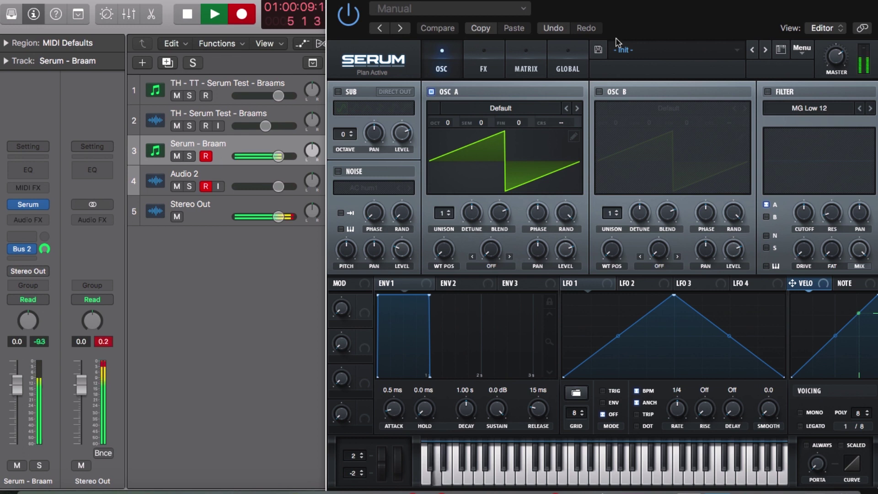
left_click_drag(447, 217, 442, 167)
key("s")
left_click_drag(446, 216, 443, 229)
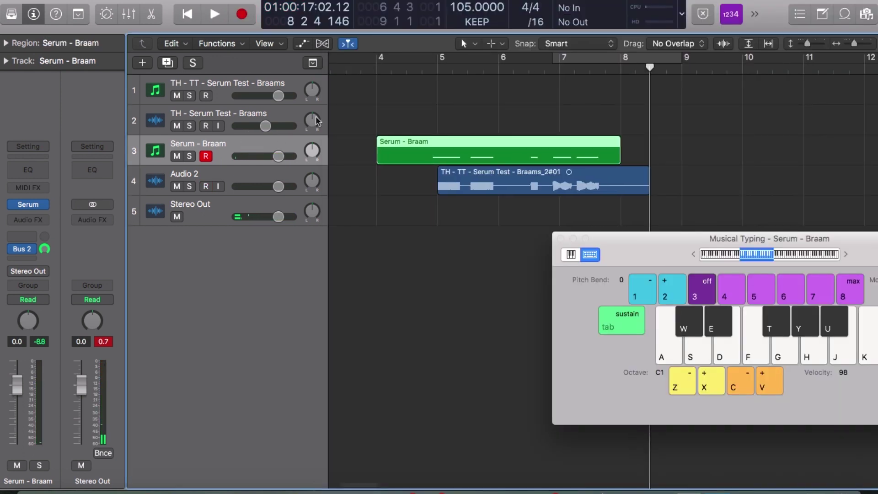
Close Musical Typing and play back the soloed Serum - Braam region from just before bar 5, skipping ahead near bar 7.
key("s")
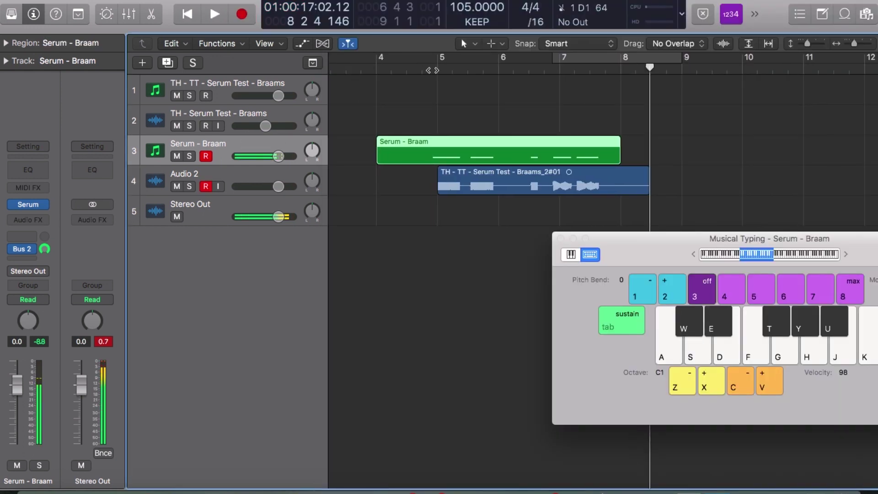
left_click(559, 238)
key("s")
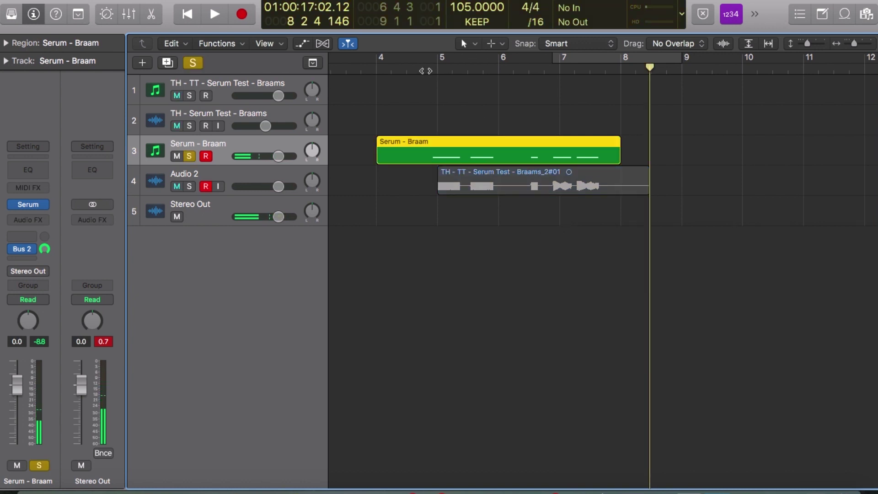
left_click(427, 72)
key("space")
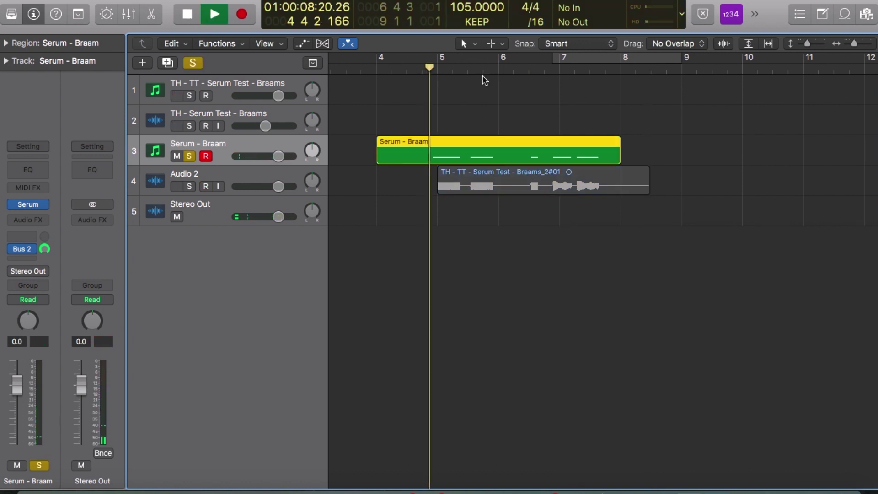
left_click(544, 69)
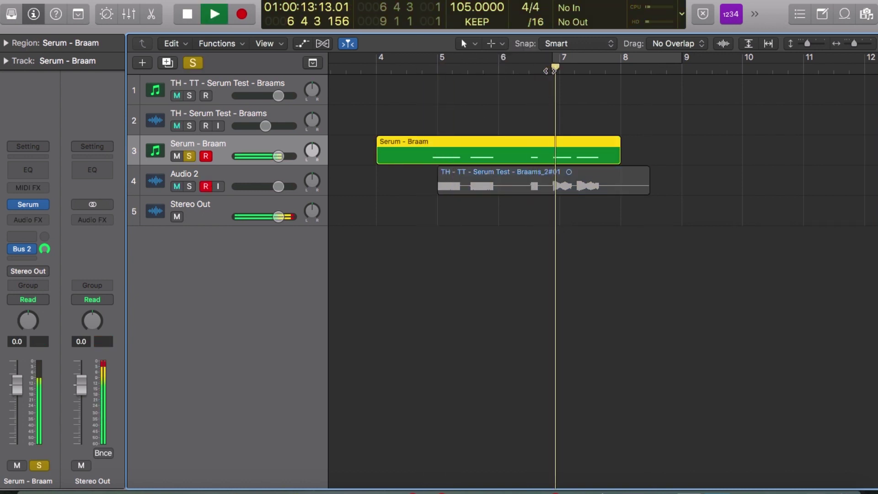
key("space")
Solo the Audio 2 track instead and play back its recorded region from about bar 5, clearing the solo at the end.
key("s")
left_click(189, 186)
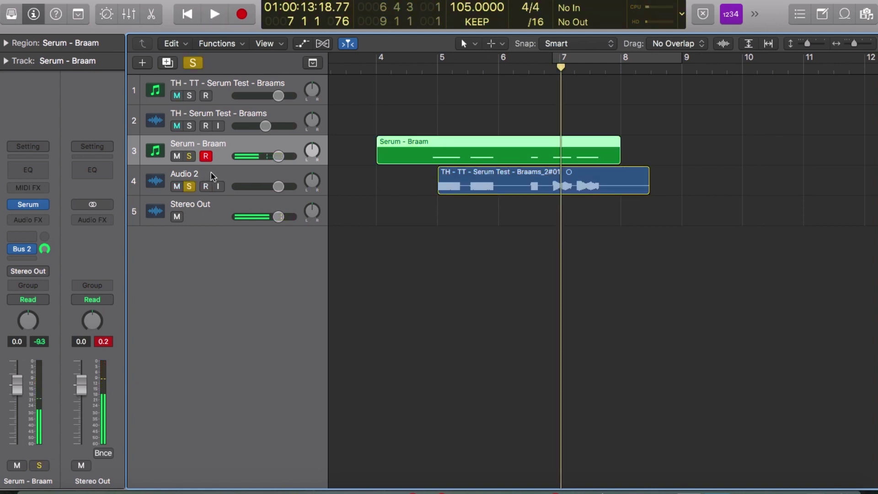
left_click(208, 177)
left_click(431, 73)
key("space")
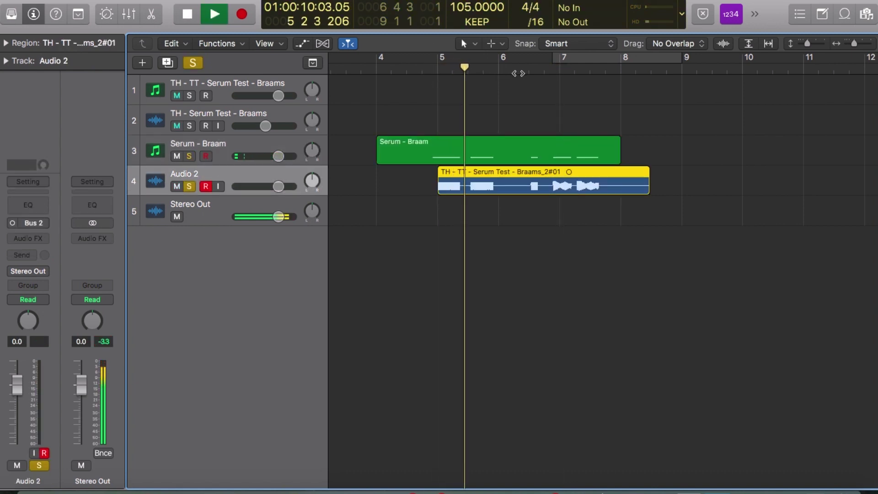
left_click(530, 69)
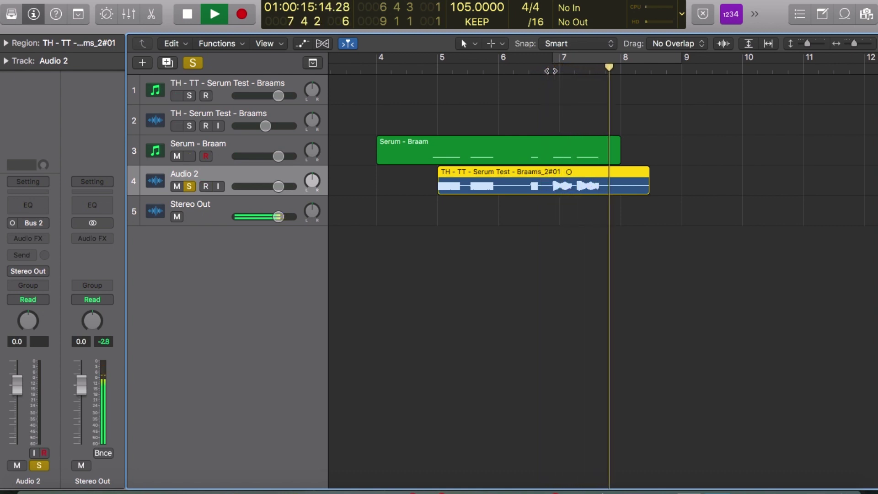
key("space")
key("s")
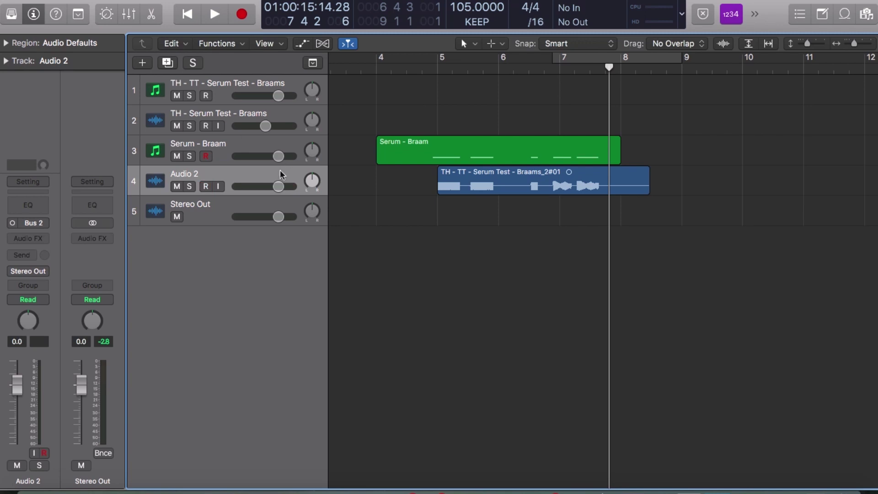
Switch the Audio 2 track's channel mode to stereo, comparing it with mono.
left_click(267, 179)
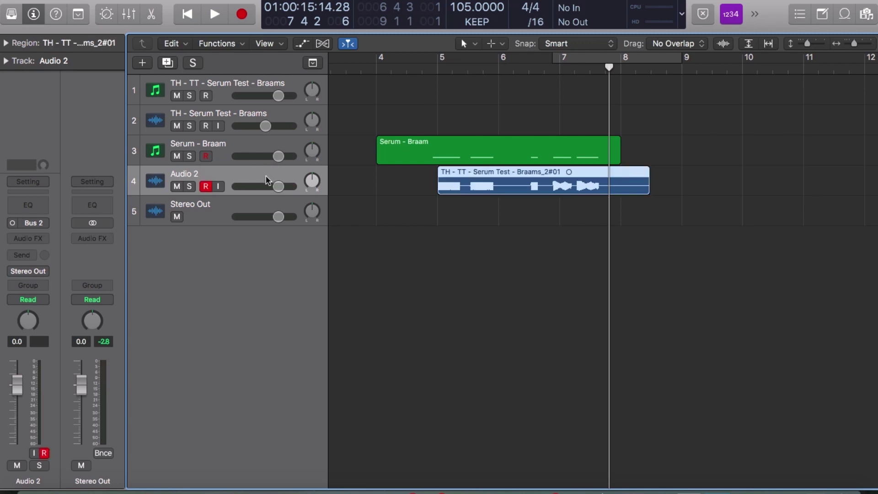
left_click(13, 223)
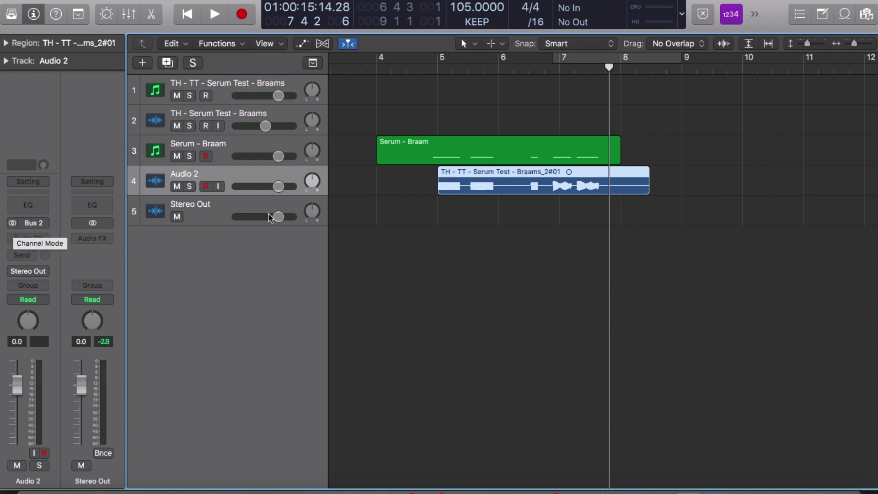
left_click(13, 224)
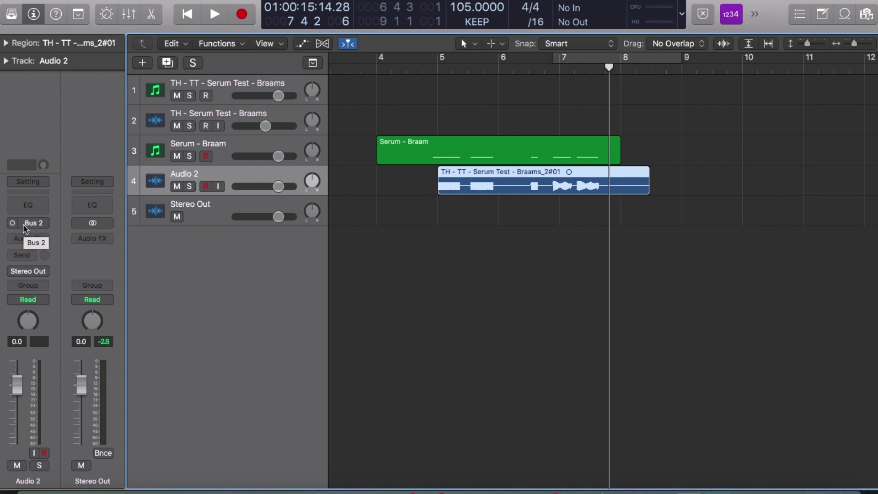
left_click(12, 223)
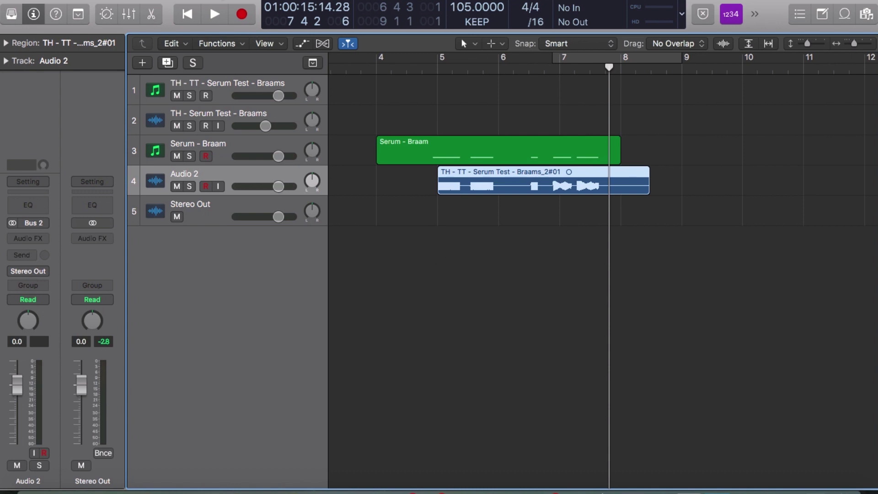
Add another new audio track to the project.
left_click(149, 0)
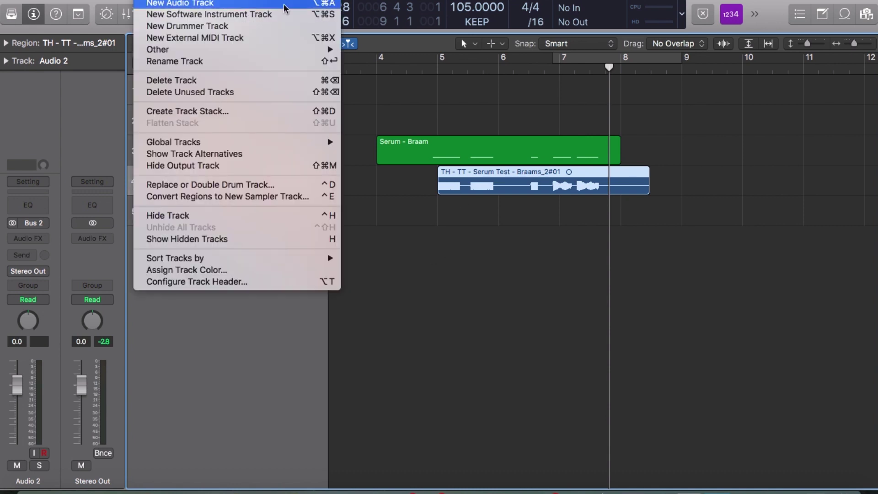